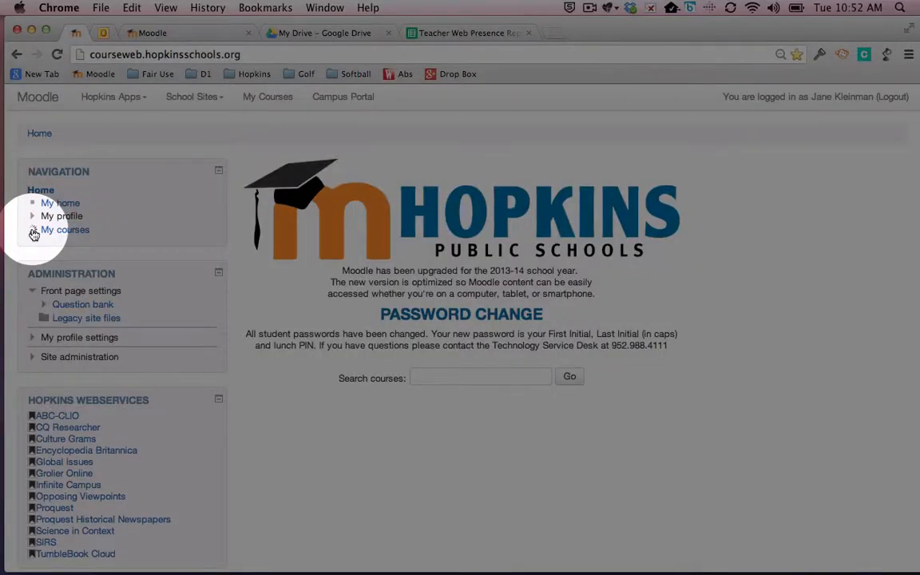
- Open the Creative Writing course from the list of my courses and unenrol from it, confirming the removal
left_click(33, 231)
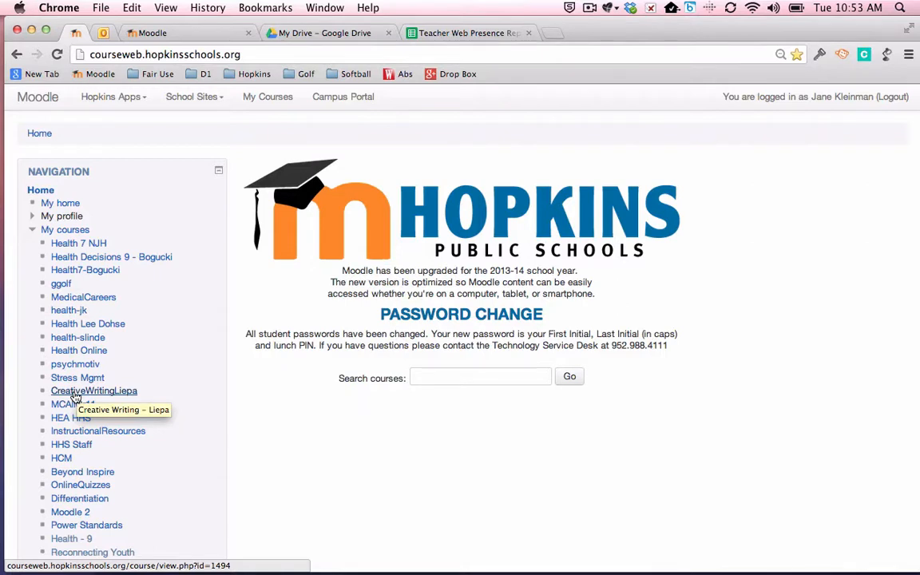
left_click(73, 393)
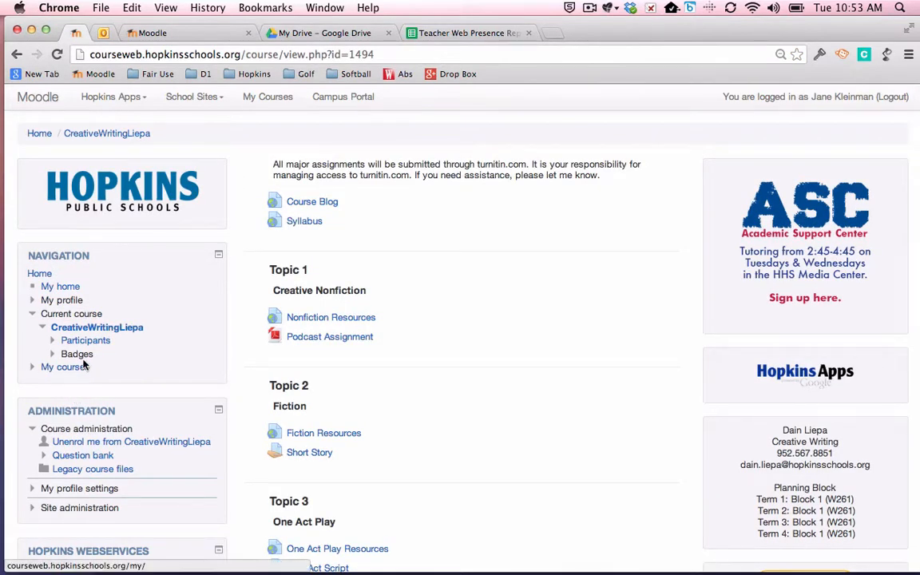
scroll(80, 360, "down", 4)
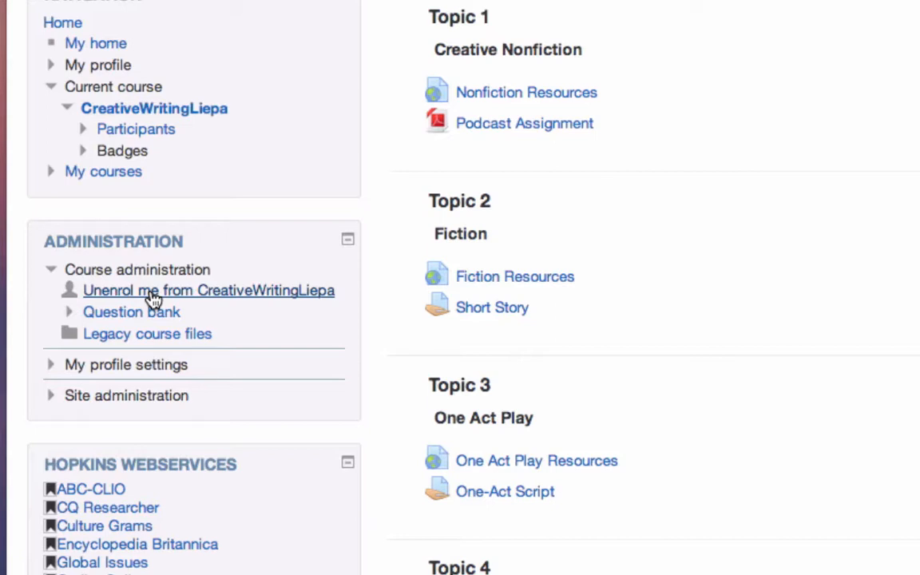
left_click(153, 291)
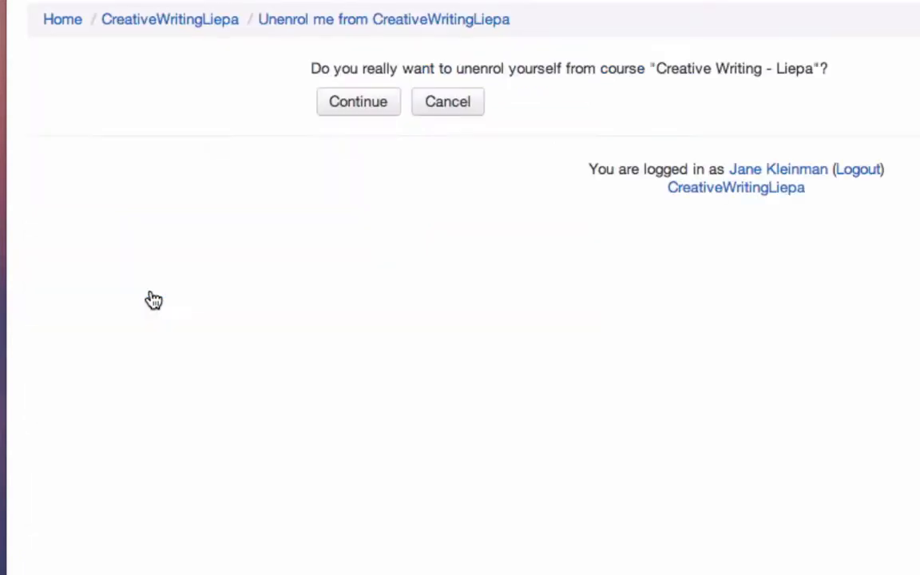
left_click(363, 106)
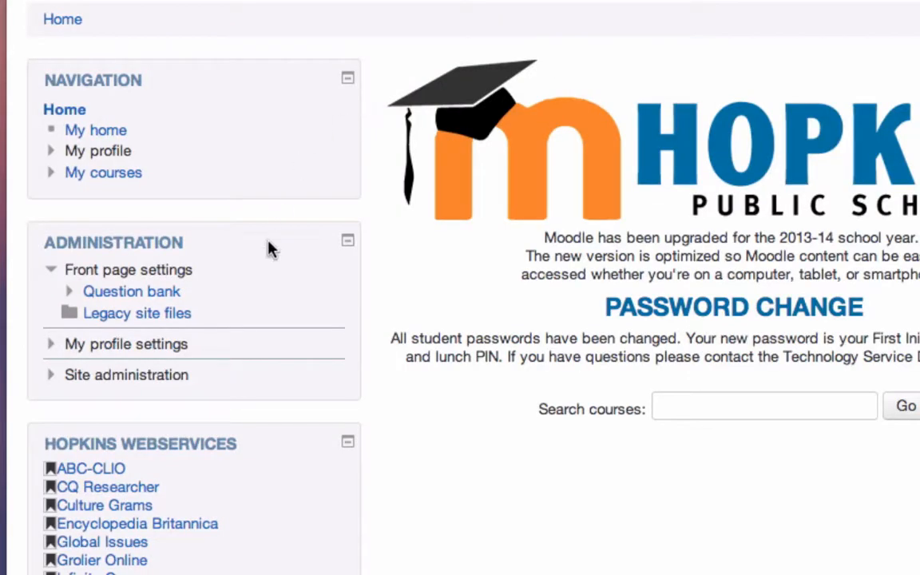
- Open the health-jk course from the list of my courses and show its participants list
left_click(50, 173)
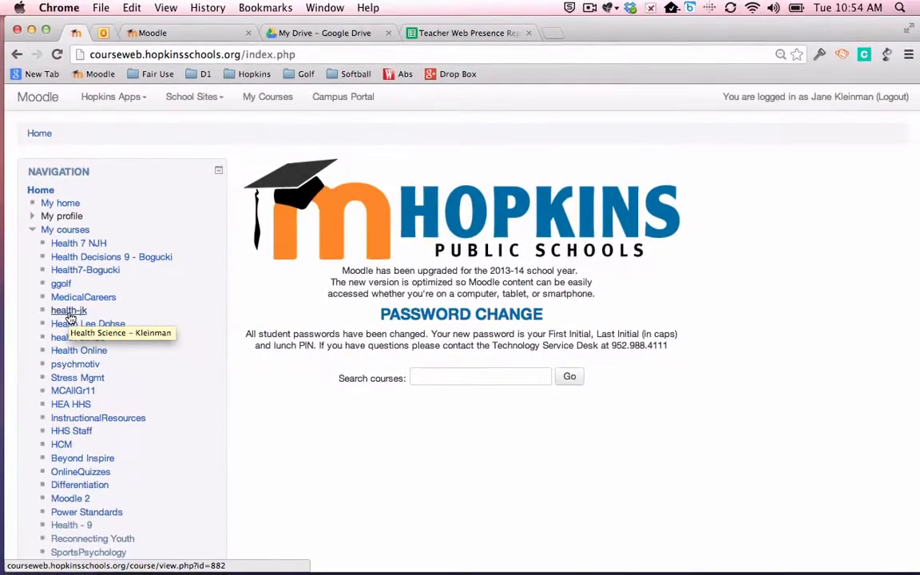
left_click(69, 312)
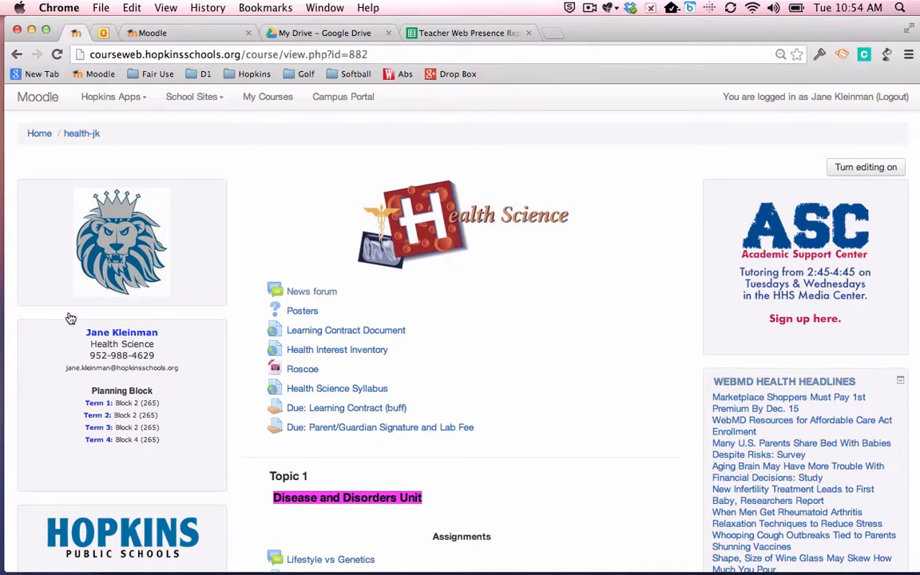
scroll(70, 319, "down", 8)
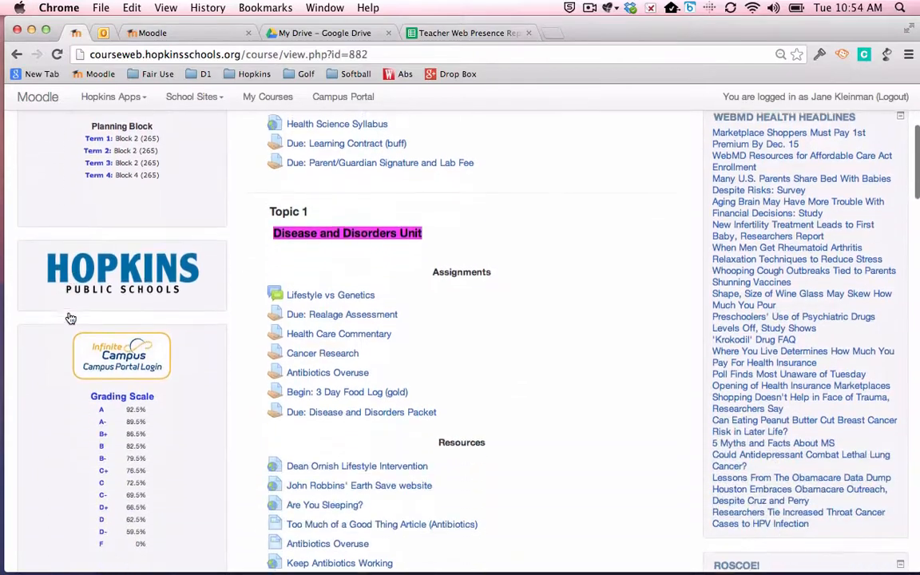
scroll(70, 319, "down", 7)
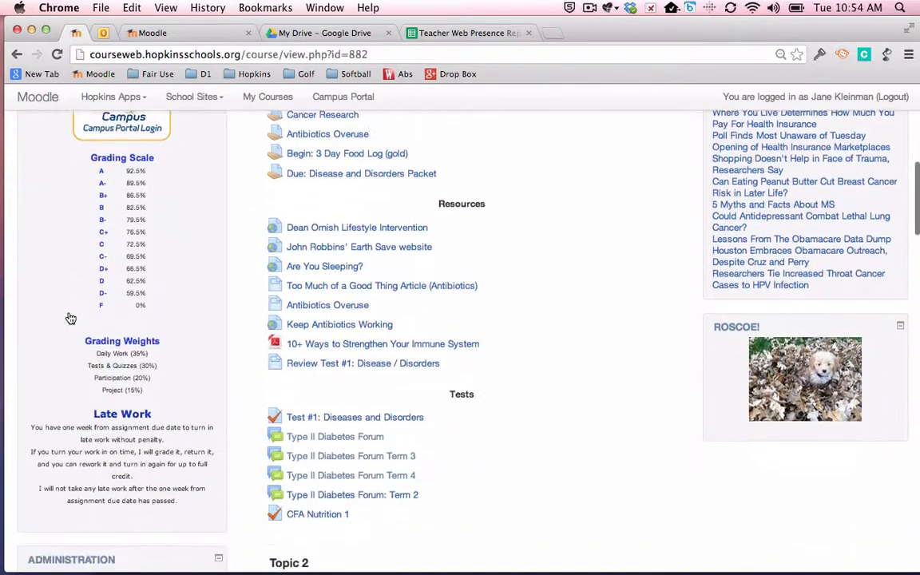
scroll(71, 319, "down", 7)
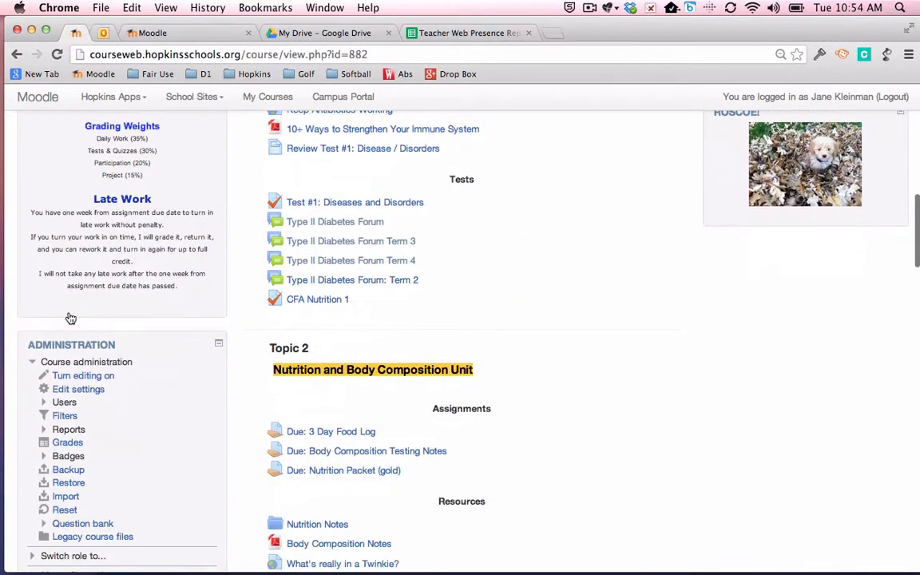
scroll(70, 318, "down", 7)
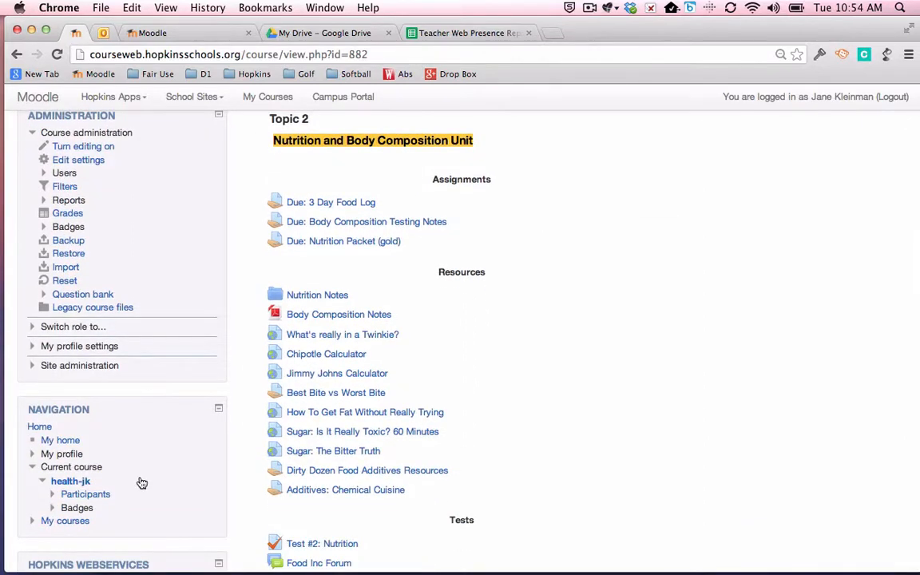
scroll(142, 463, "down", 3)
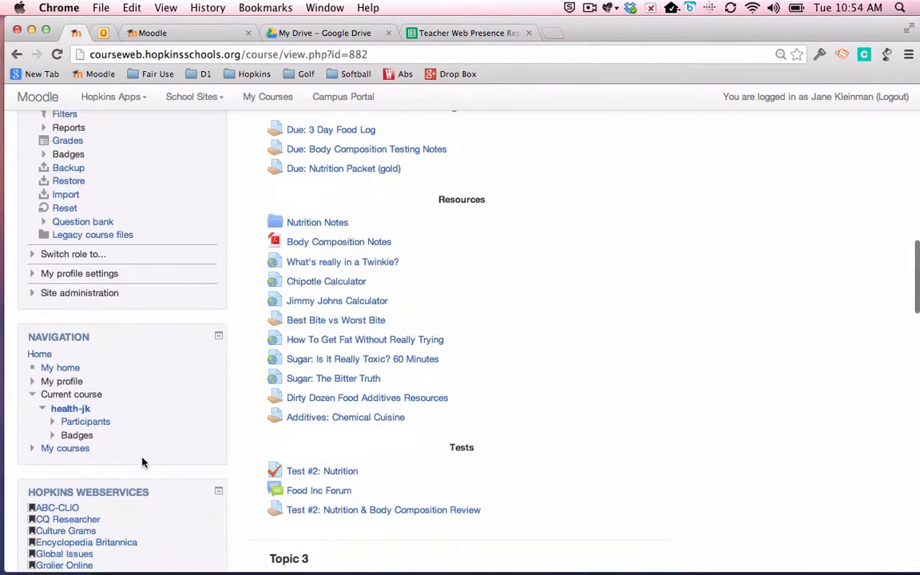
scroll(142, 462, "down", 1)
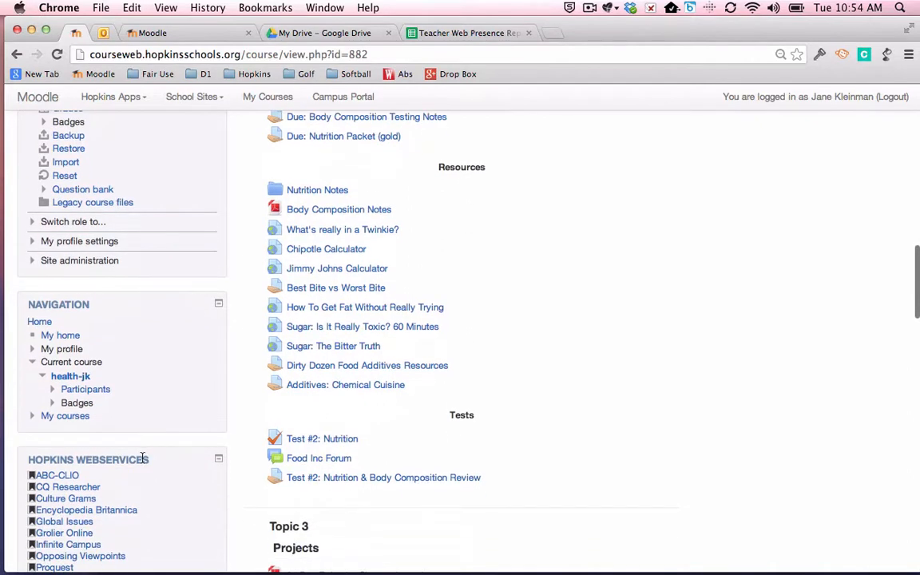
left_click(83, 392)
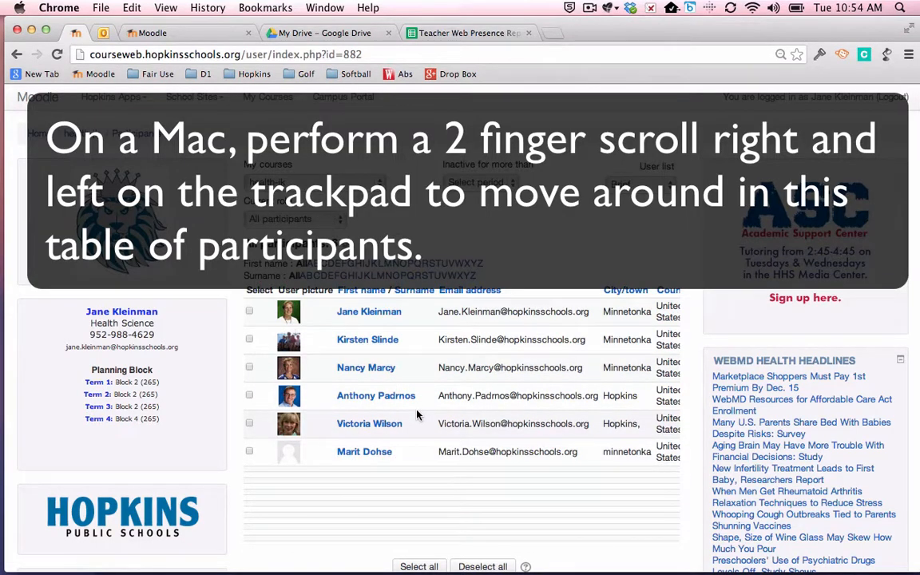
- Examine the participants table across all its columns, from user pictures to last access
scroll(416, 414, "right", 5)
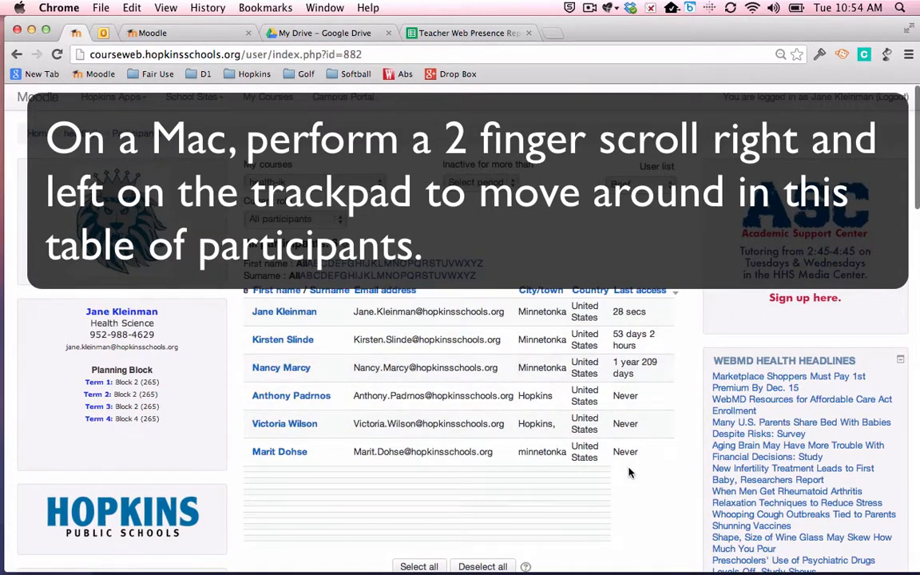
scroll(597, 384, "left", 5)
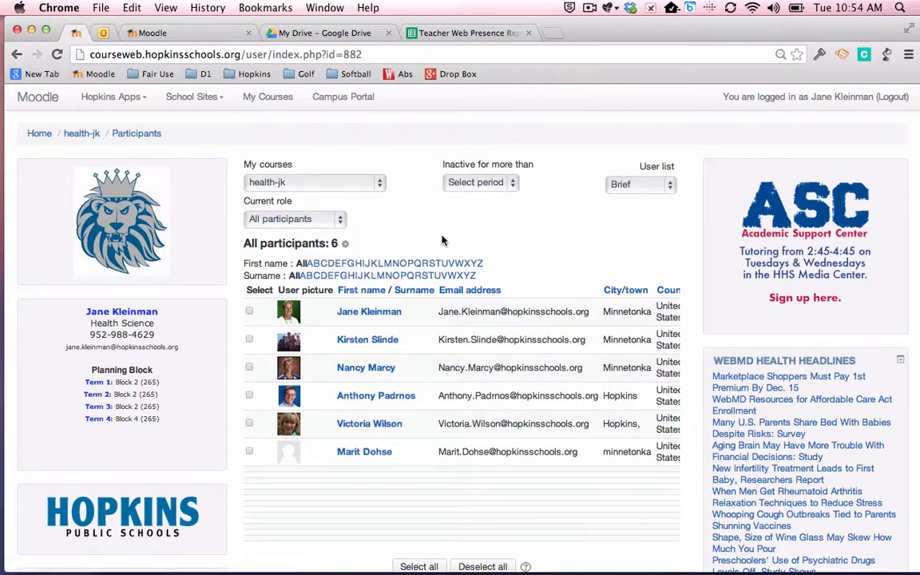
scroll(443, 240, "down", 1)
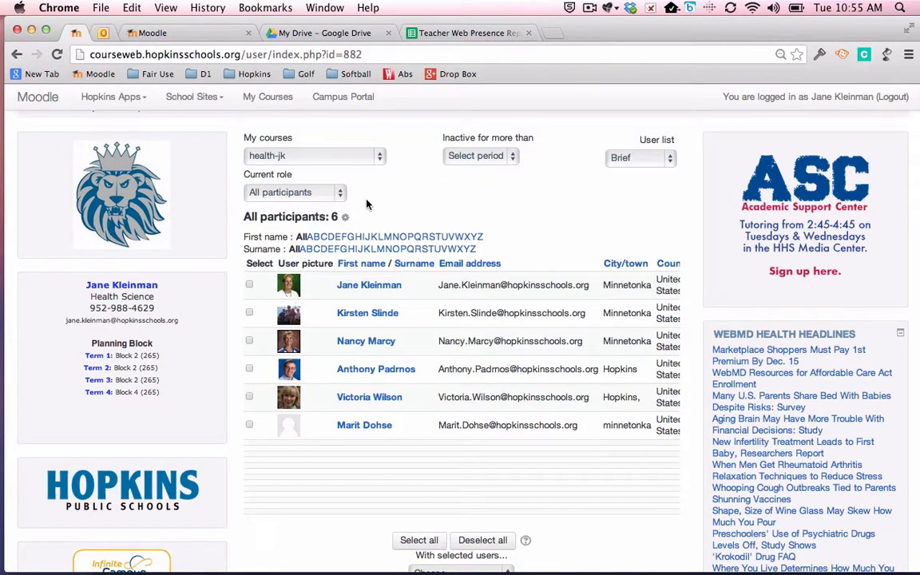
scroll(417, 326, "up", 2)
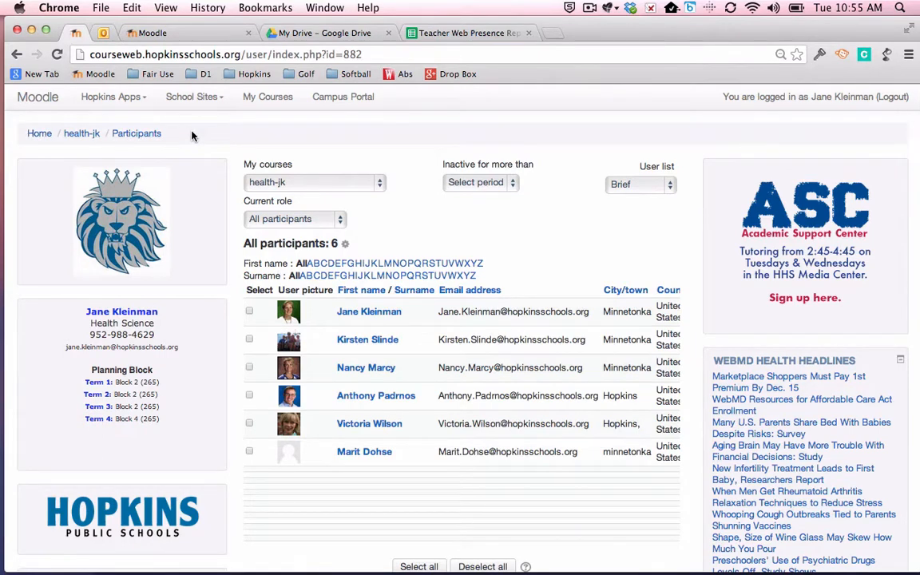
- Return to the health-jk course page and open its Enrolled users list from the course administration
left_click(80, 135)
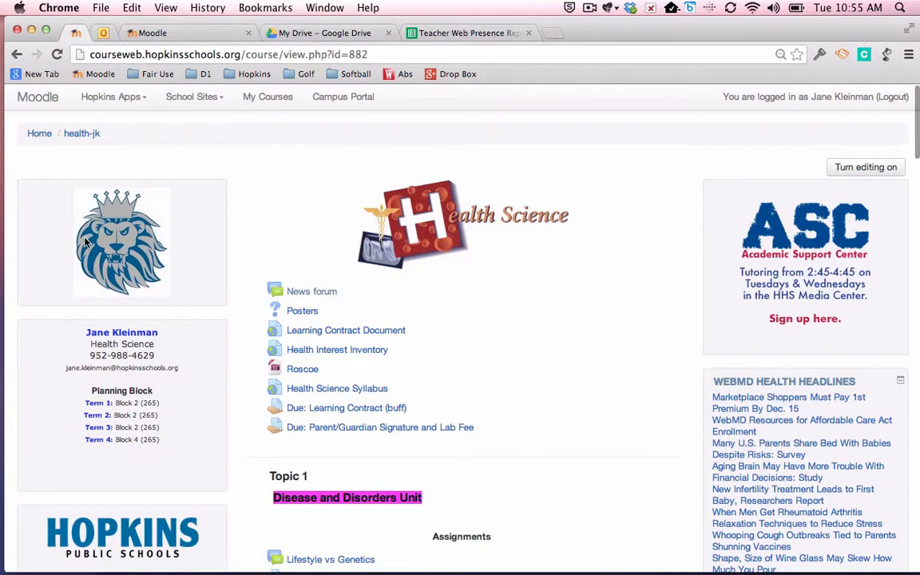
scroll(85, 242, "down", 2)
scroll(85, 242, "down", 10)
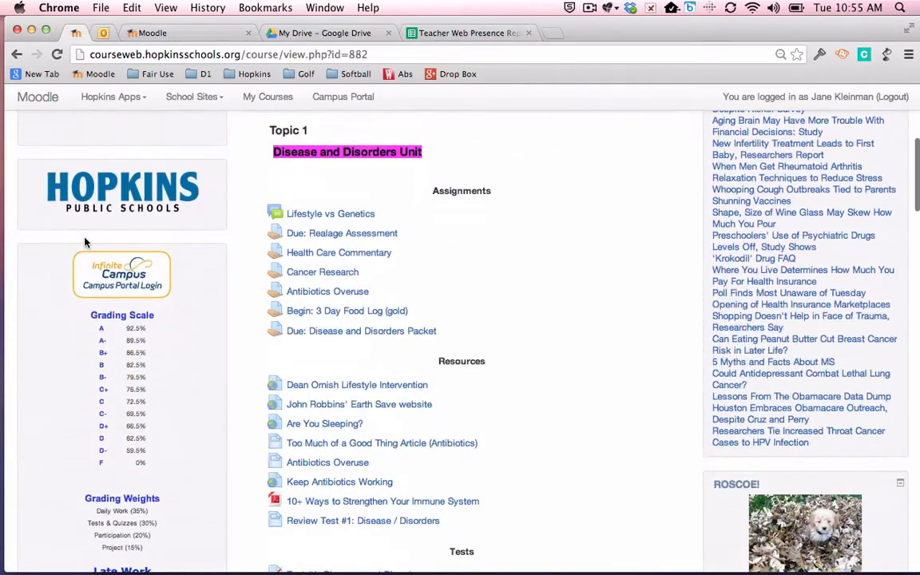
scroll(85, 242, "down", 5)
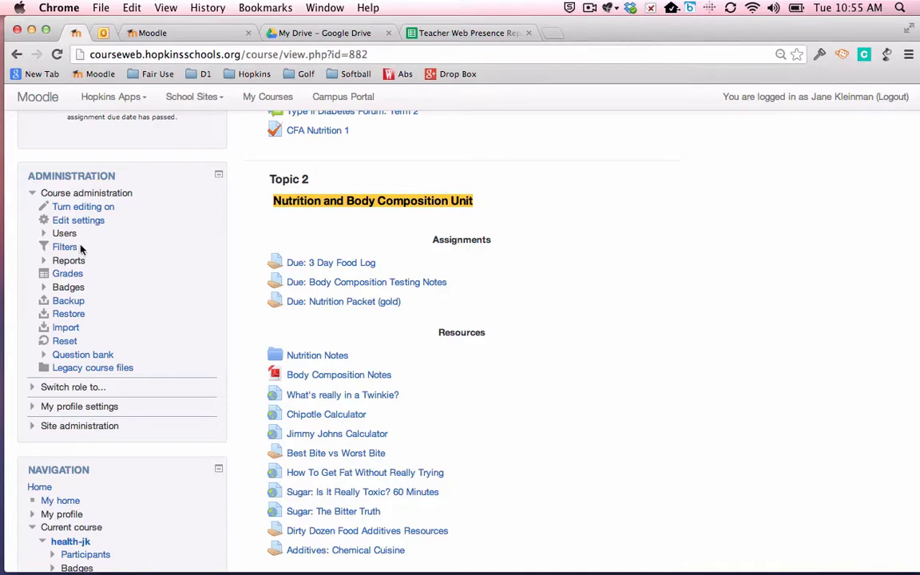
left_click(45, 234)
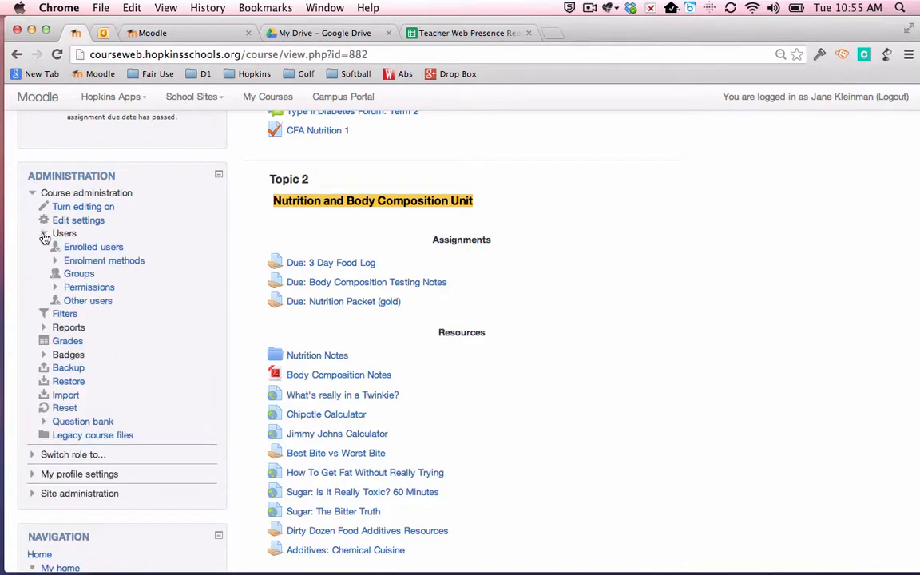
left_click(81, 250)
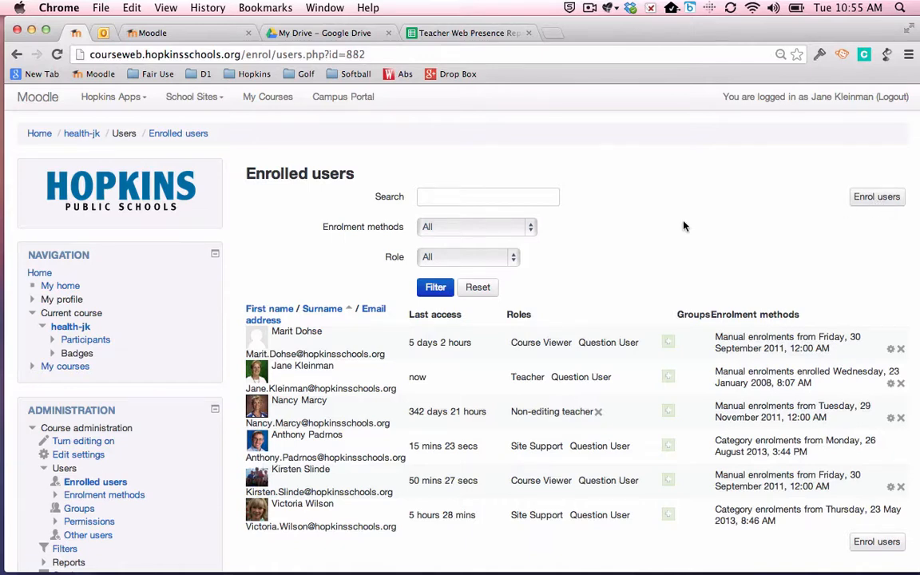
- Expand the enrolment methods in the course administration and open the Enrolment methods page
scroll(683, 222, "down", 3)
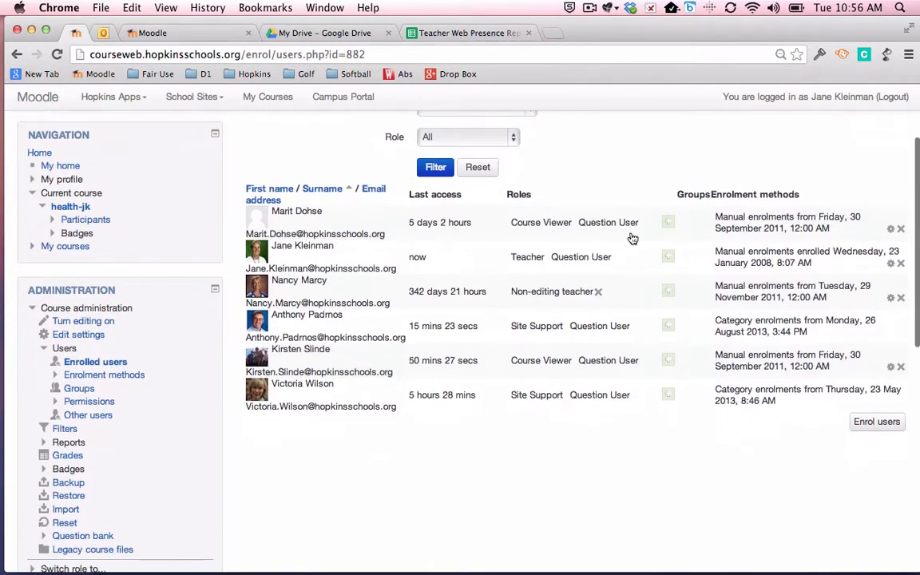
left_click(56, 377)
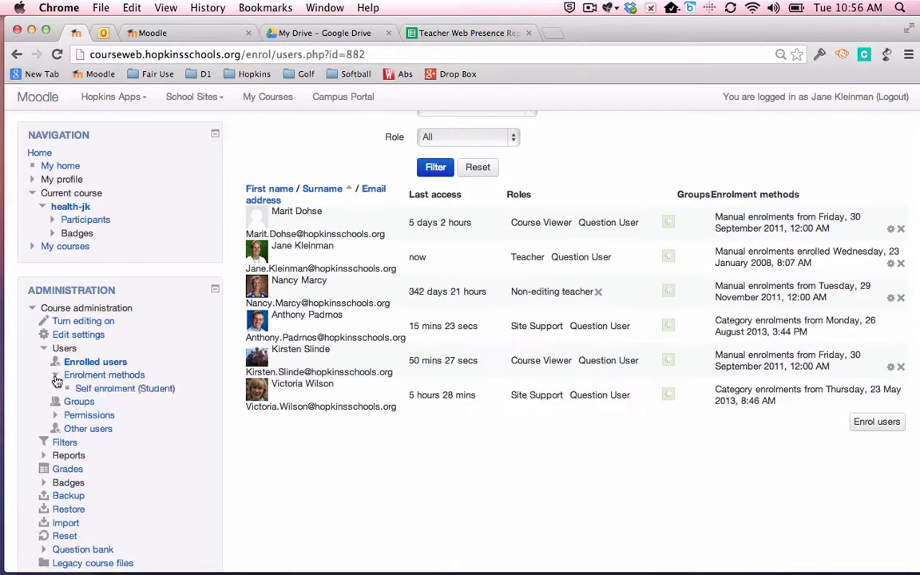
left_click(120, 379)
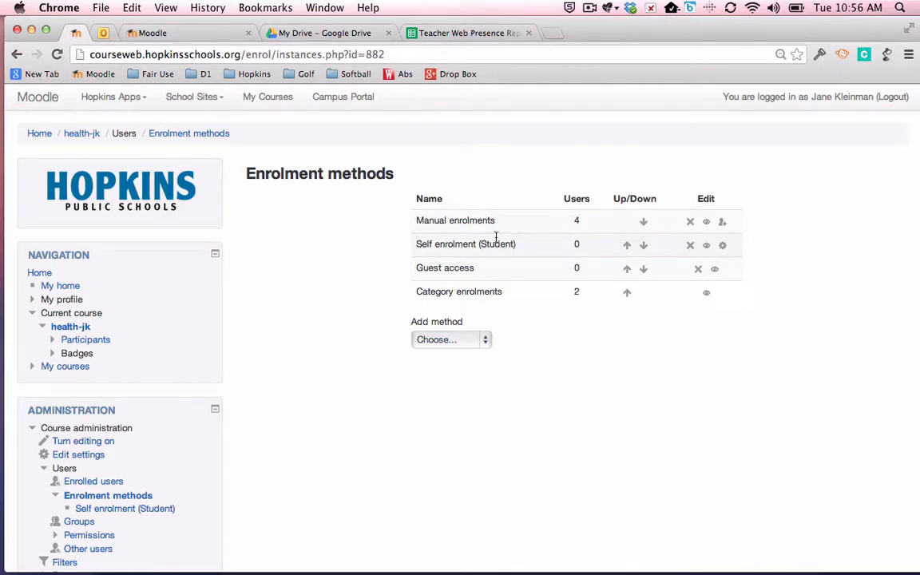
- Open the health-jk course settings for editing and highlight the course full name and short name values
scroll(324, 288, "down", 1)
scroll(324, 289, "down", 3)
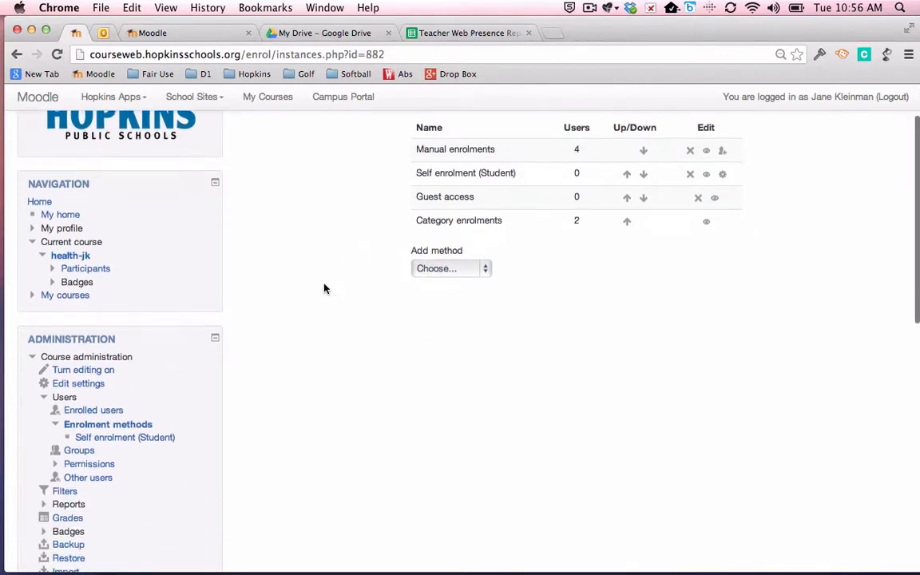
left_click(95, 385)
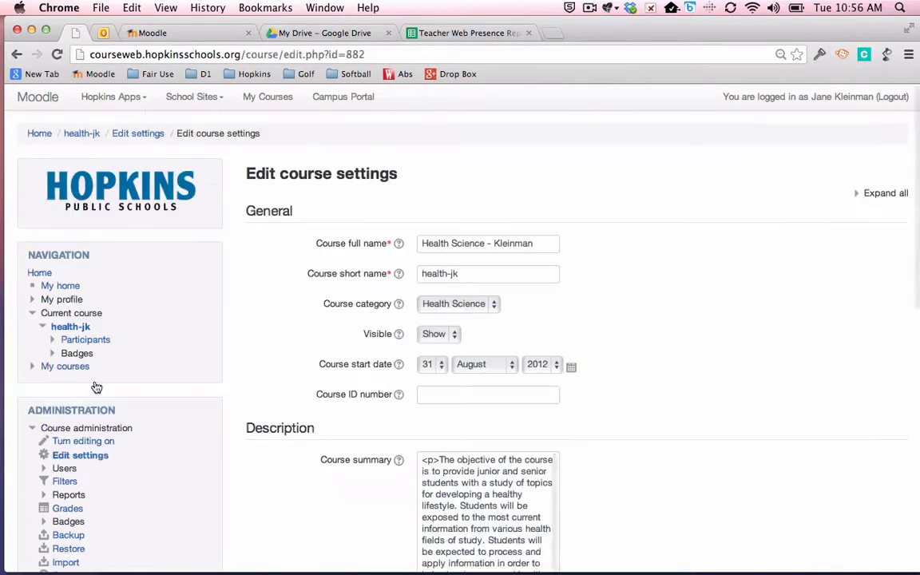
left_click(505, 242)
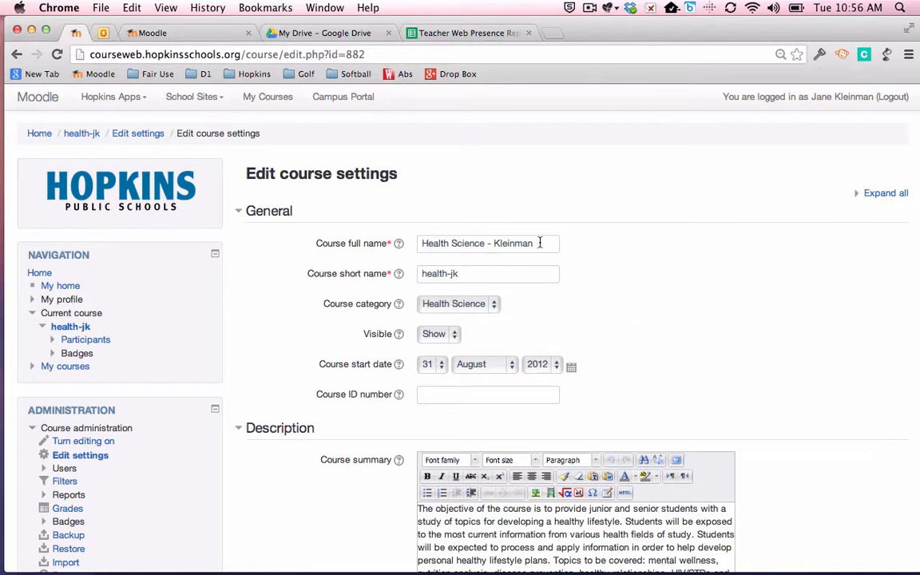
left_click_drag(539, 242, 536, 226)
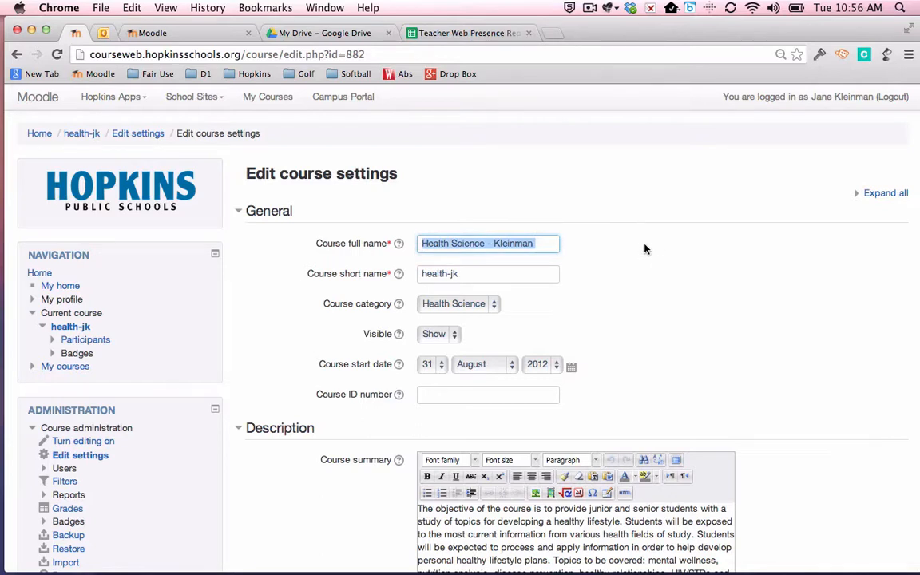
left_click_drag(496, 273, 493, 262)
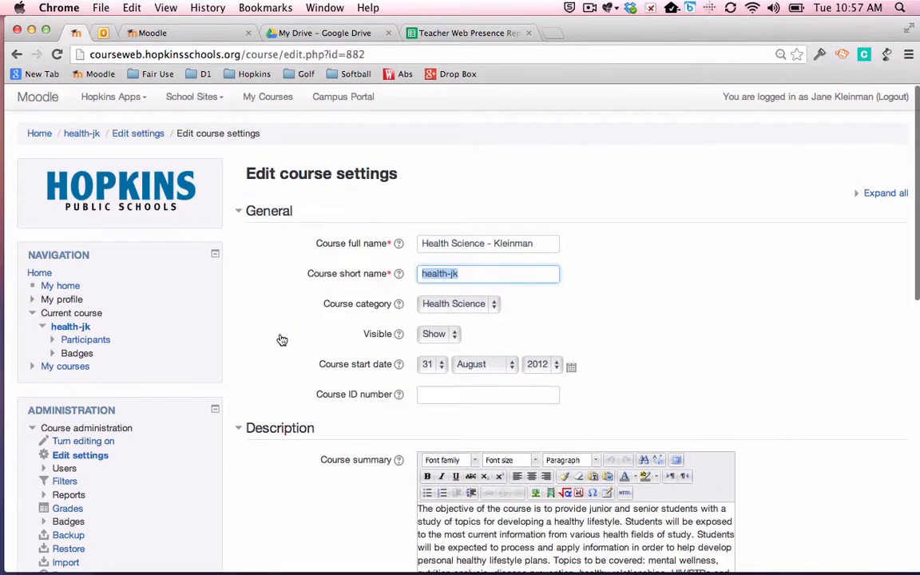
- View the Hopkins Apps and School Sites link lists and return to the Moodle front page
left_click(137, 98)
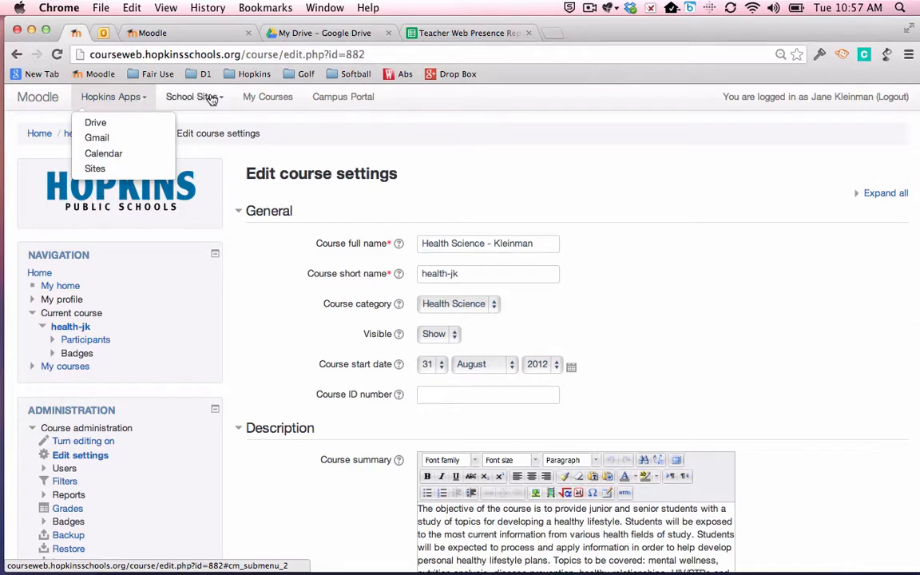
mouse_move(211, 99)
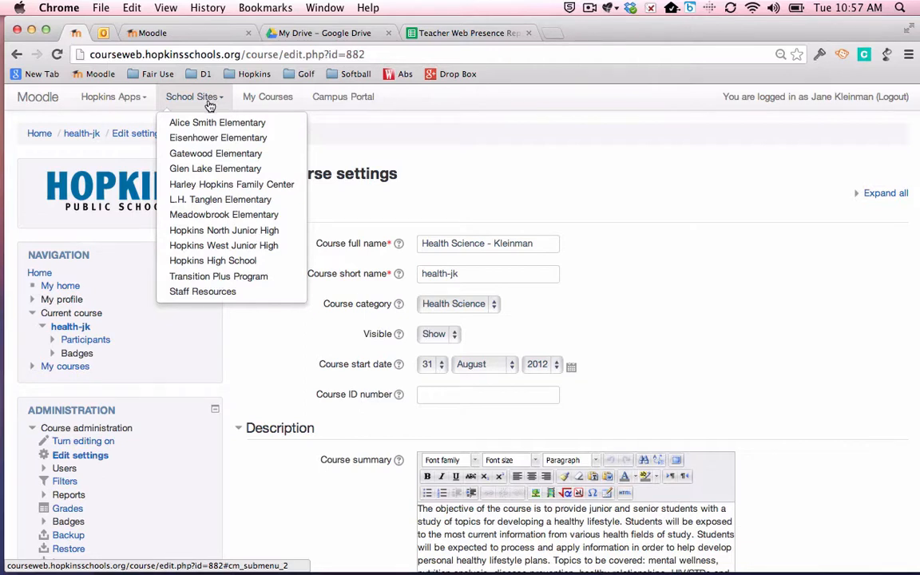
left_click(46, 99)
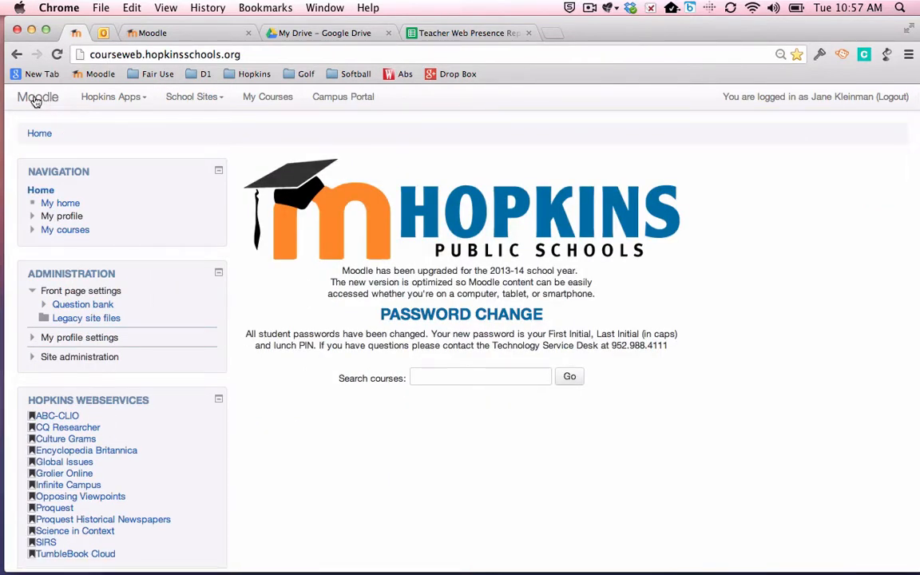
- Search the courses by the teacher's last name and look through the whole list of matching courses
left_click(482, 378)
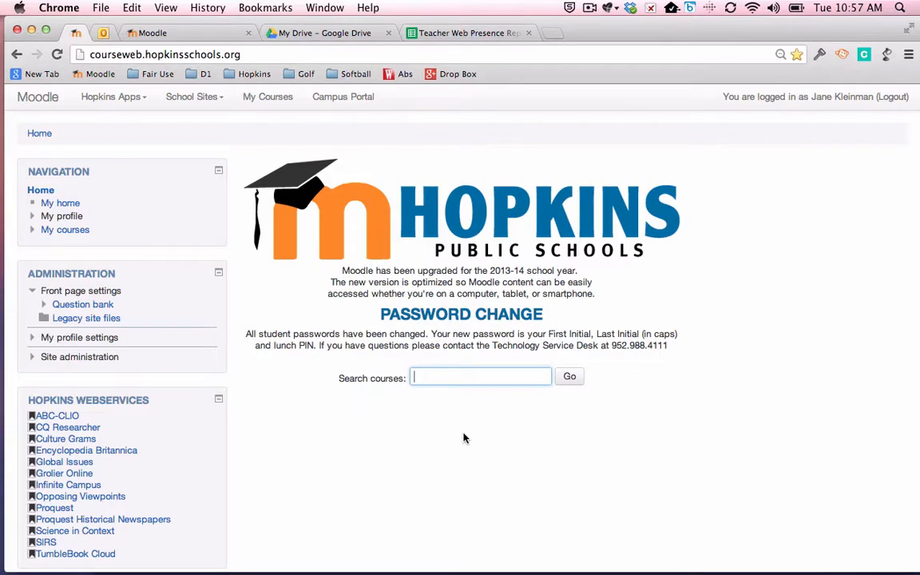
type("k")
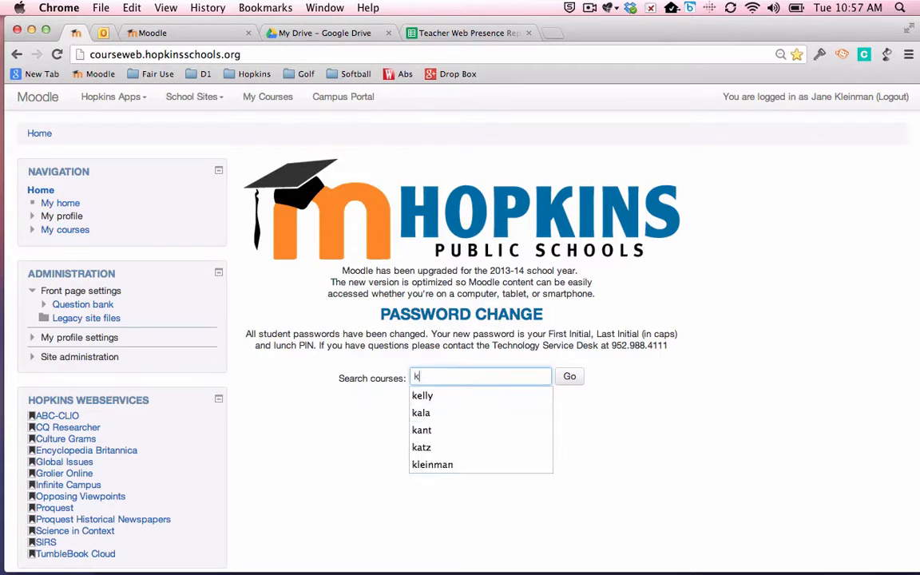
type("leinman")
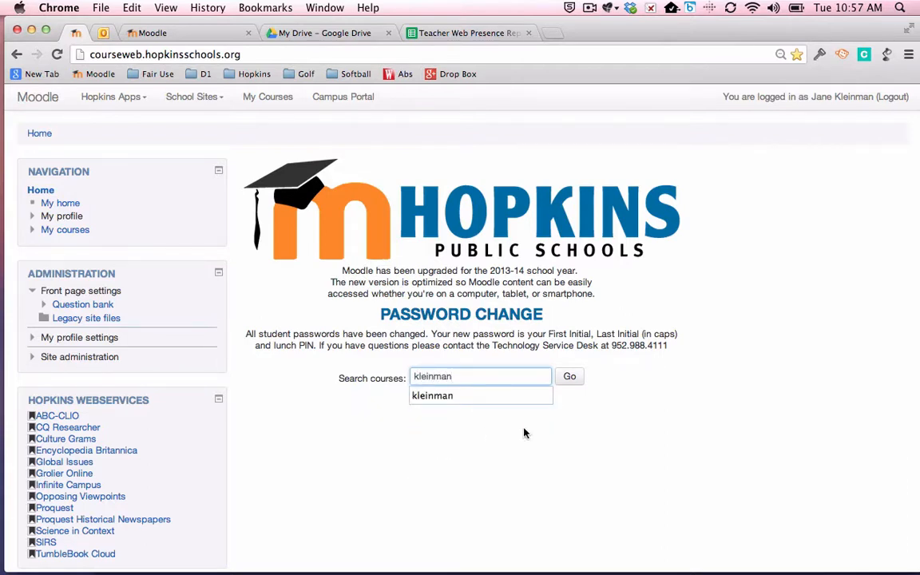
left_click(571, 379)
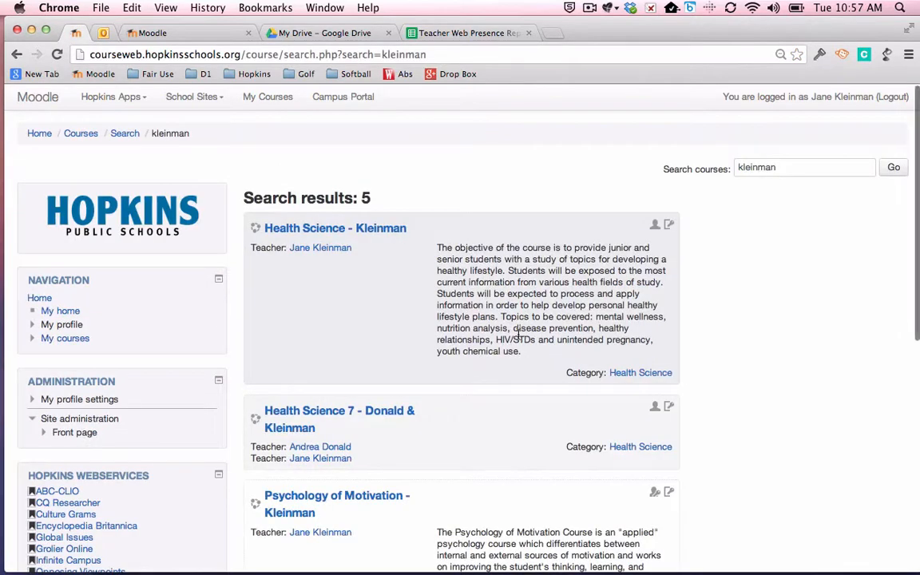
scroll(517, 333, "down", 1)
scroll(518, 334, "down", 5)
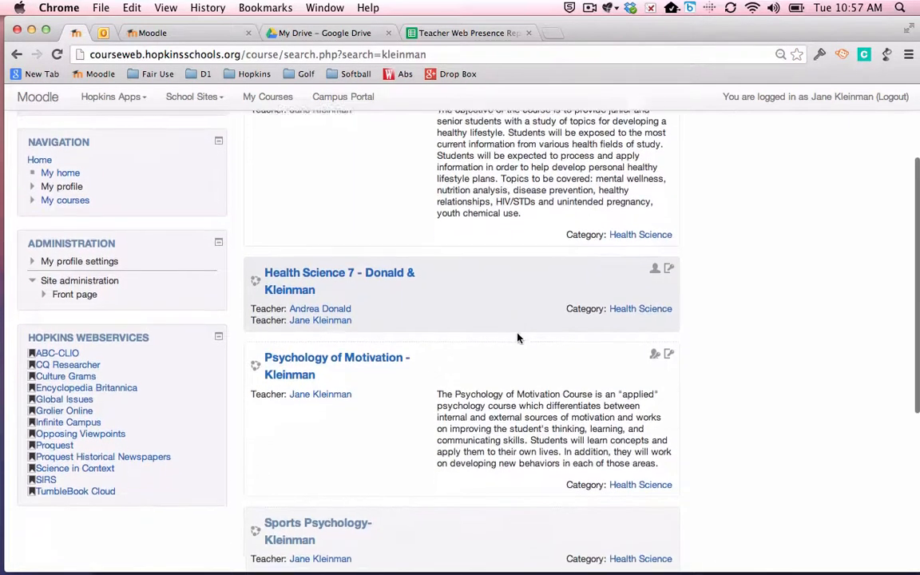
scroll(517, 337, "down", 8)
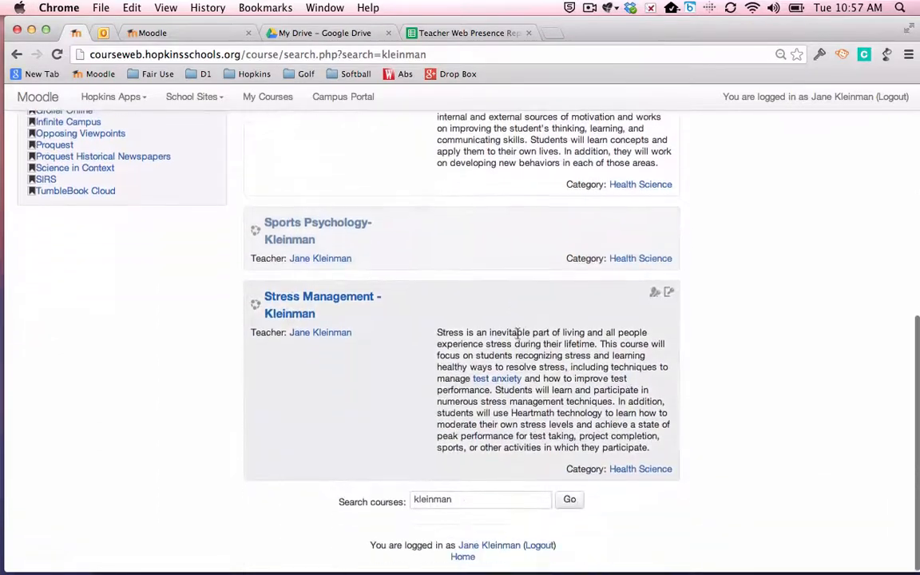
scroll(518, 336, "up", 14)
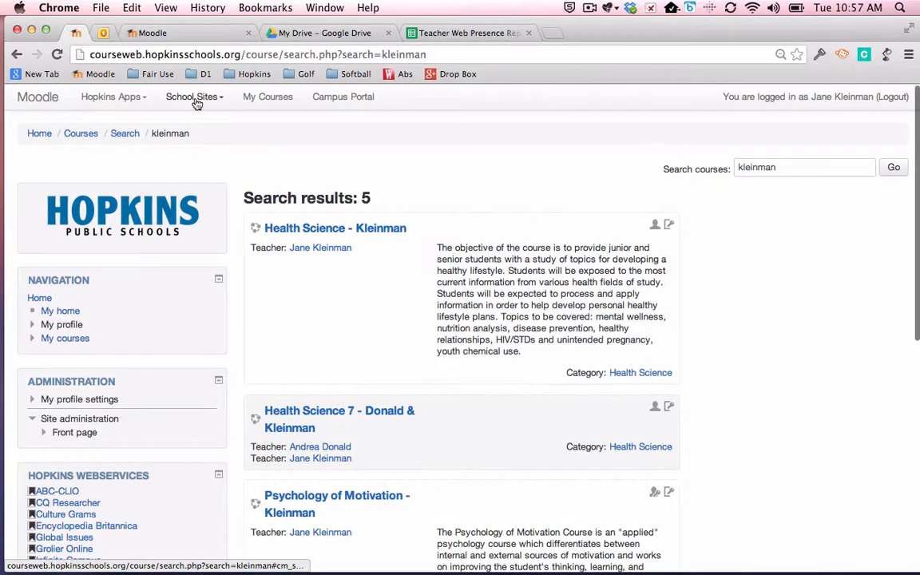
- View the School Sites links again and briefly expand the My courses list, collapsing it when finished
left_click(196, 104)
left_click(196, 103)
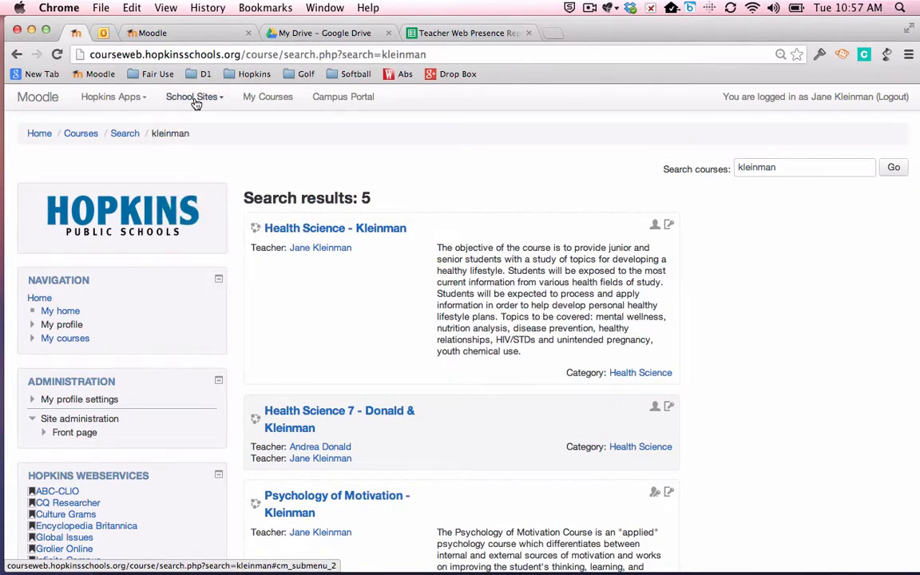
left_click(33, 339)
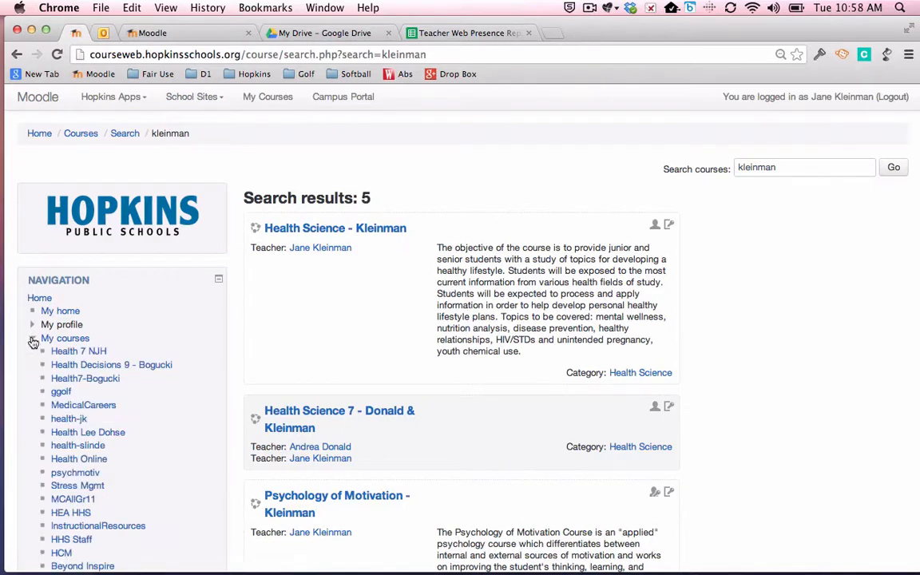
left_click(33, 339)
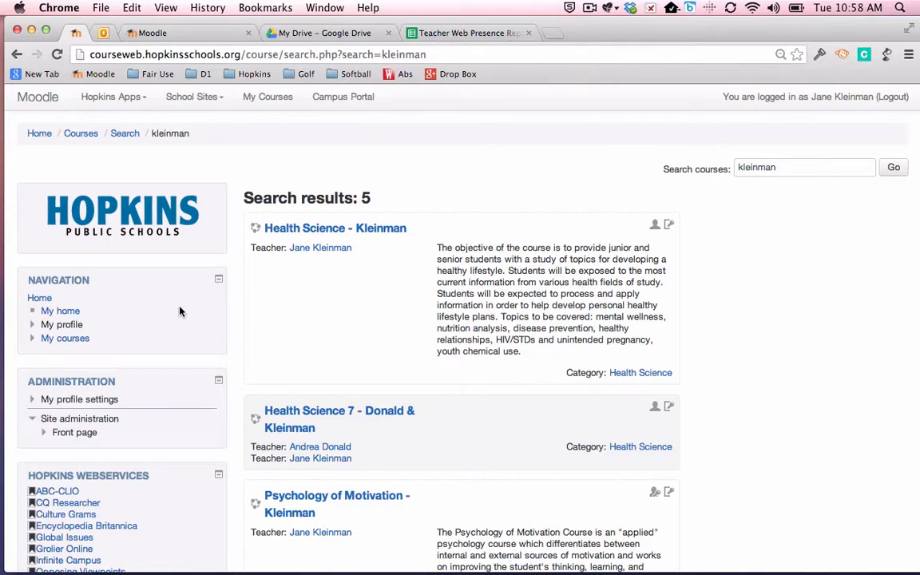
- Collapse the Navigation and Administration blocks and expand both of them again
scroll(179, 312, "down", 1)
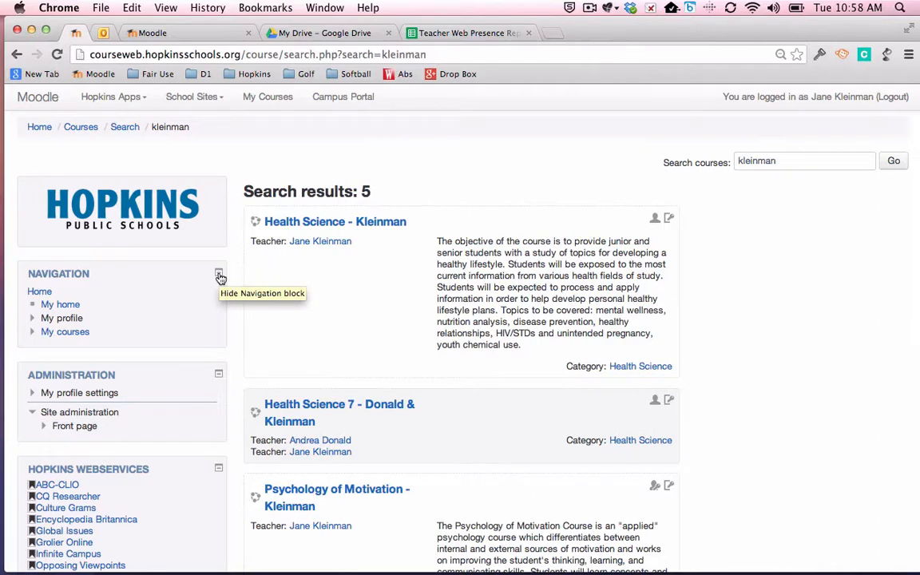
left_click(220, 275)
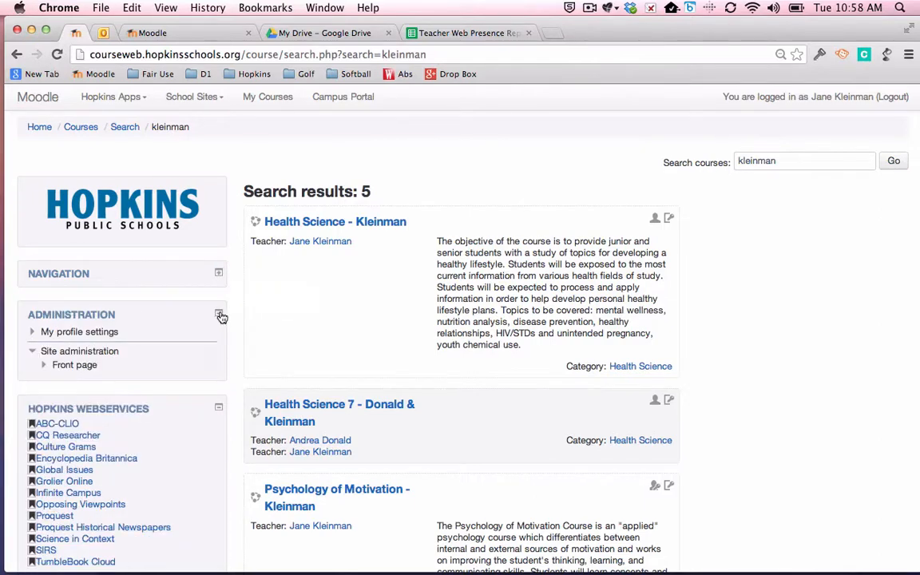
left_click(220, 315)
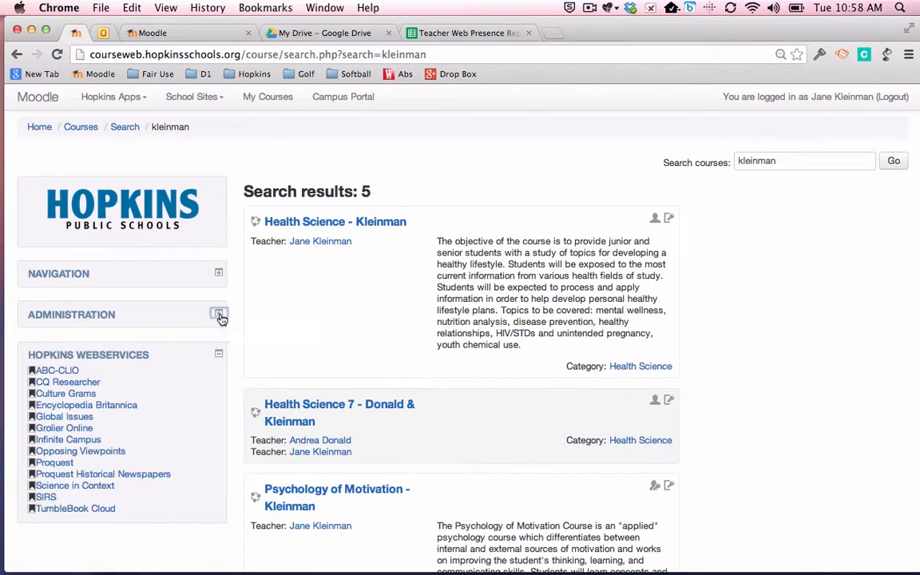
left_click(220, 314)
left_click(219, 273)
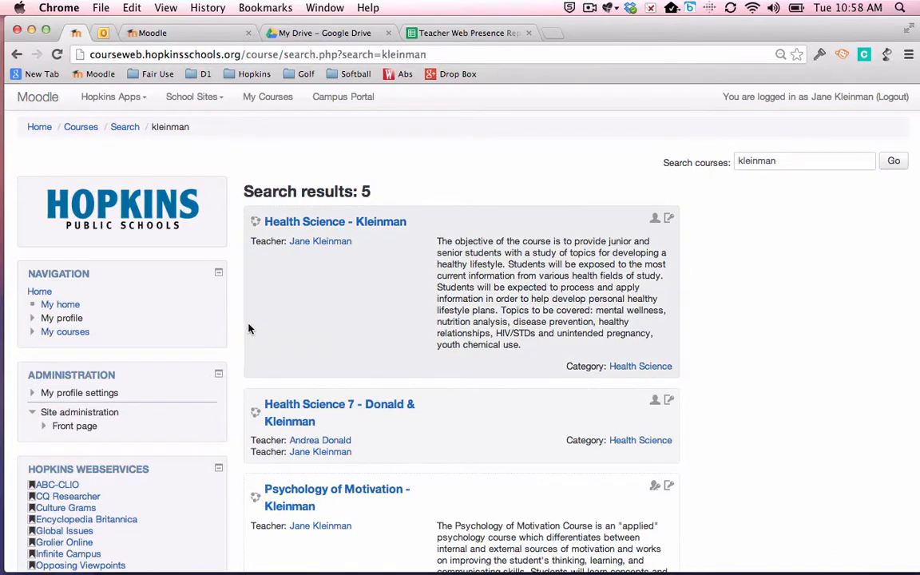
- Leave the course search results and go back to the site's home page
scroll(417, 161, "down", 3)
scroll(417, 160, "up", 3)
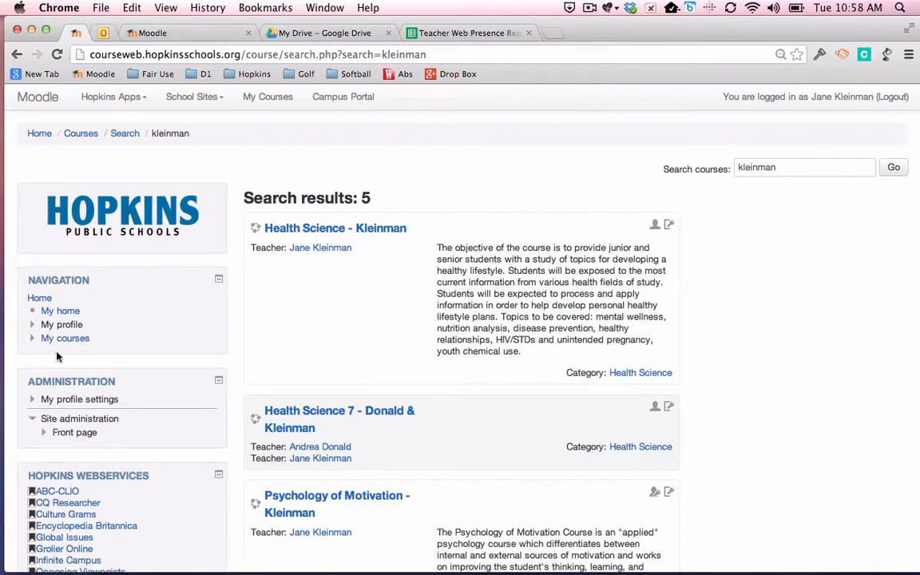
left_click(39, 135)
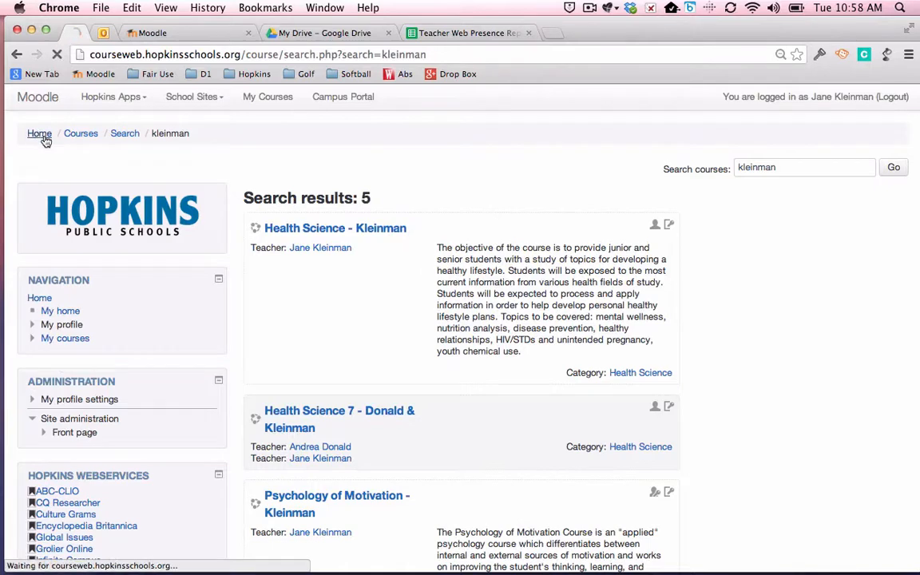